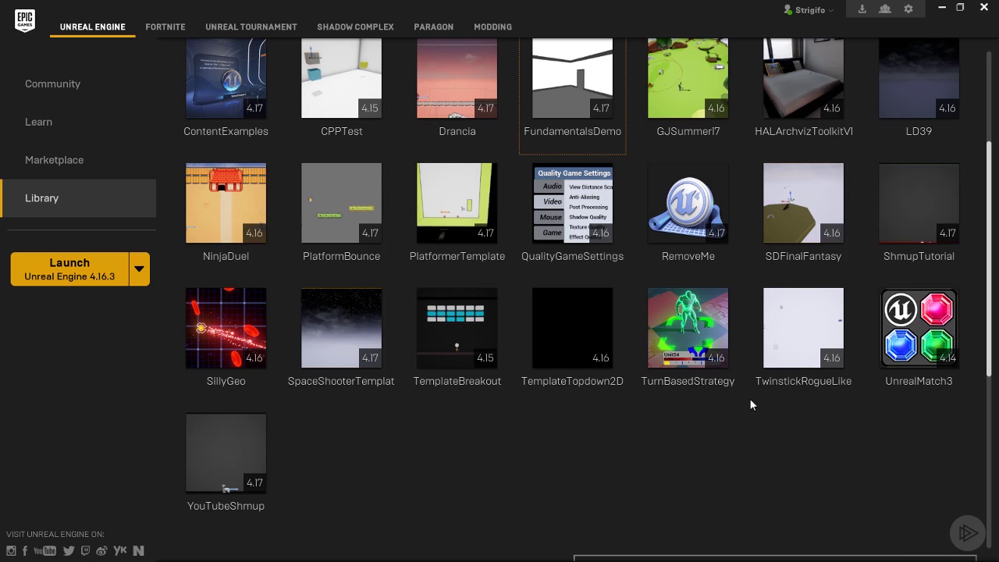
- Delete the RemoveMe project from the library and confirm the deletion
right_click(712, 222)
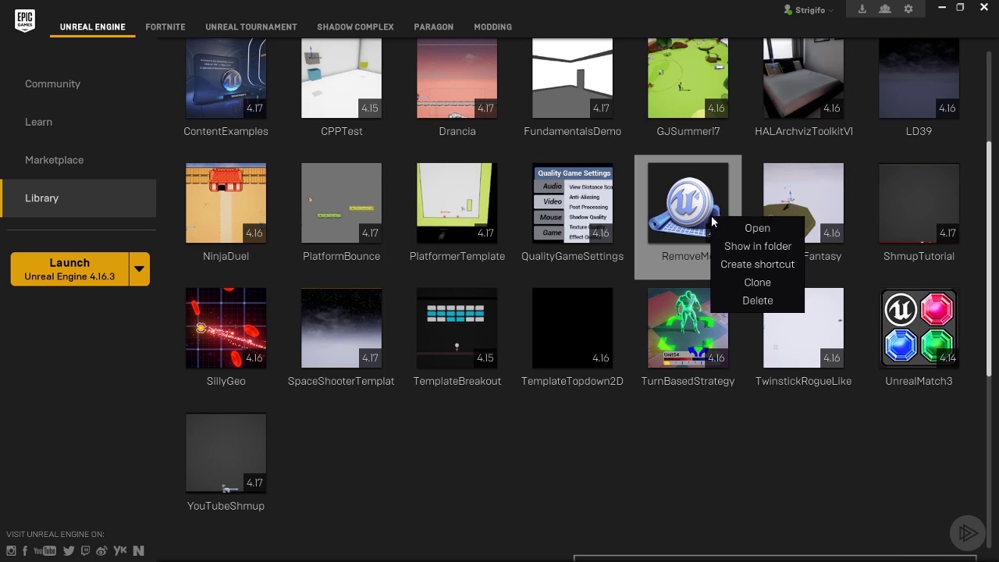
click(781, 299)
click(509, 332)
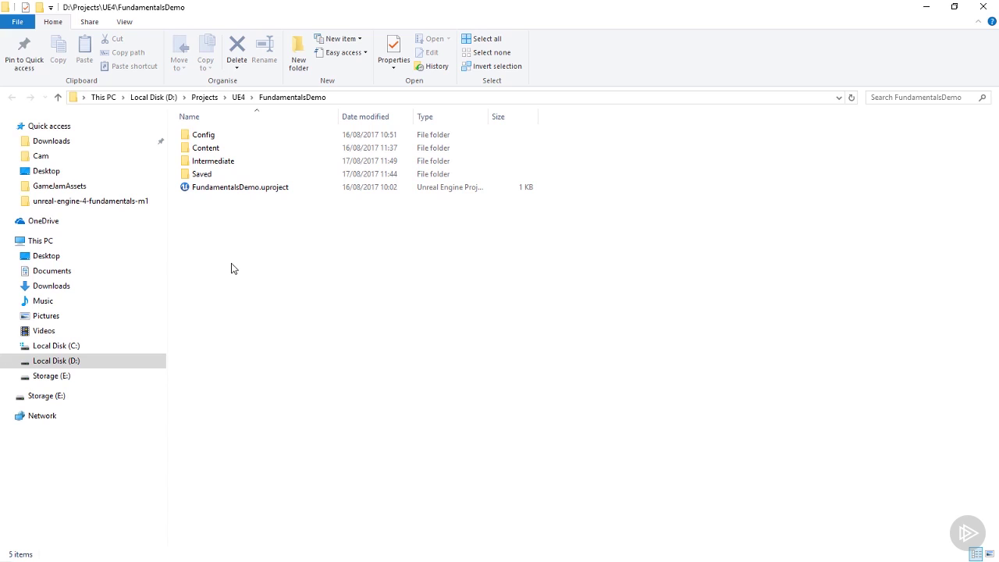
- Open FundamentalsDemo.uproject in the Unreal Editor and show the contents of the root Content folder
double_click(243, 188)
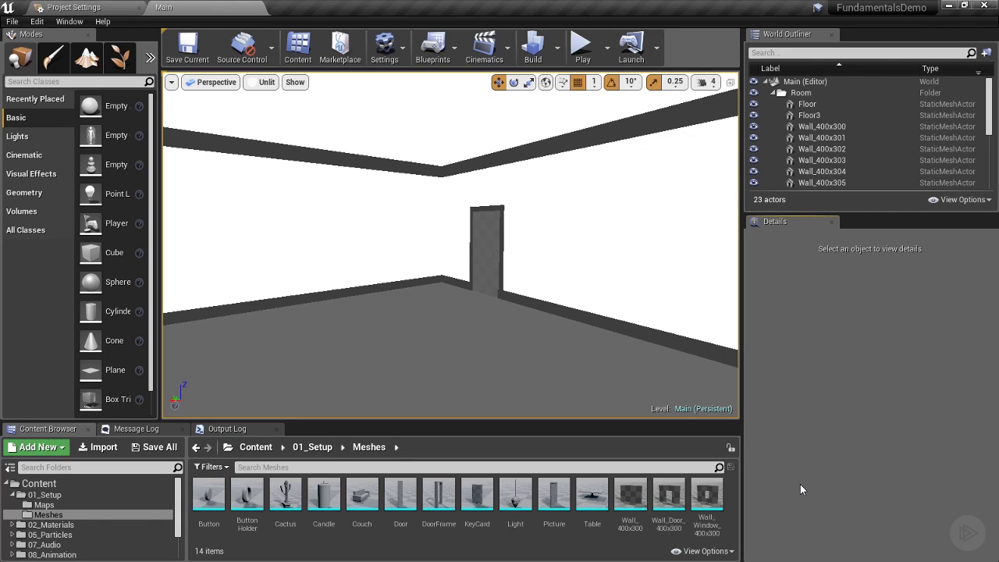
click(100, 484)
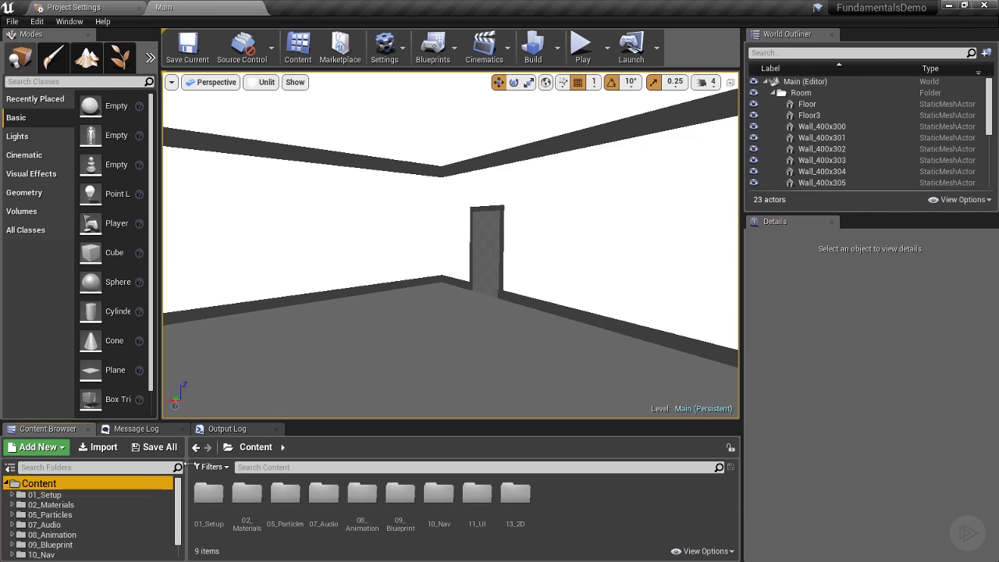
- Preview the room in the Lit view mode and return the viewport to Unlit
right_drag(390, 343, 346, 378)
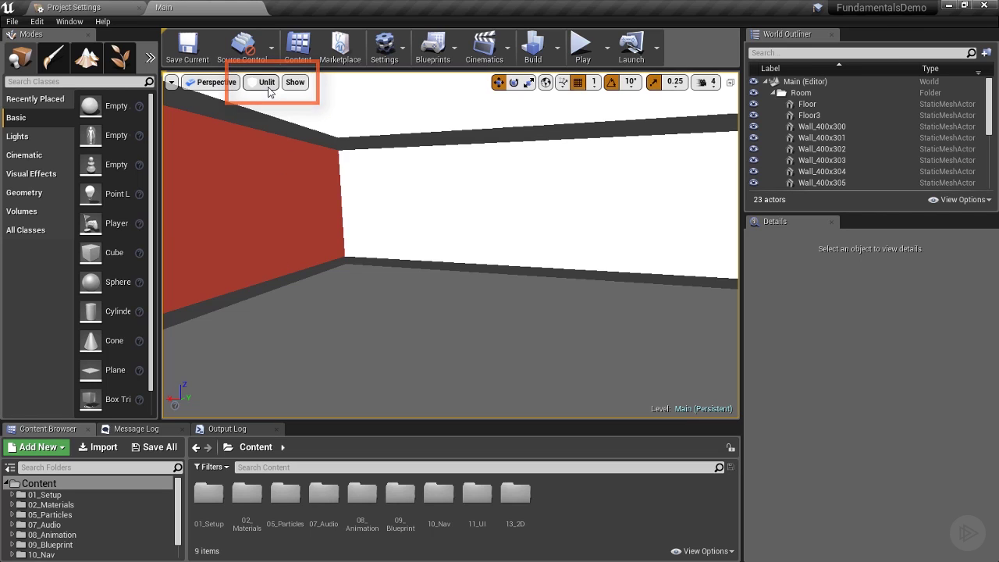
click(267, 84)
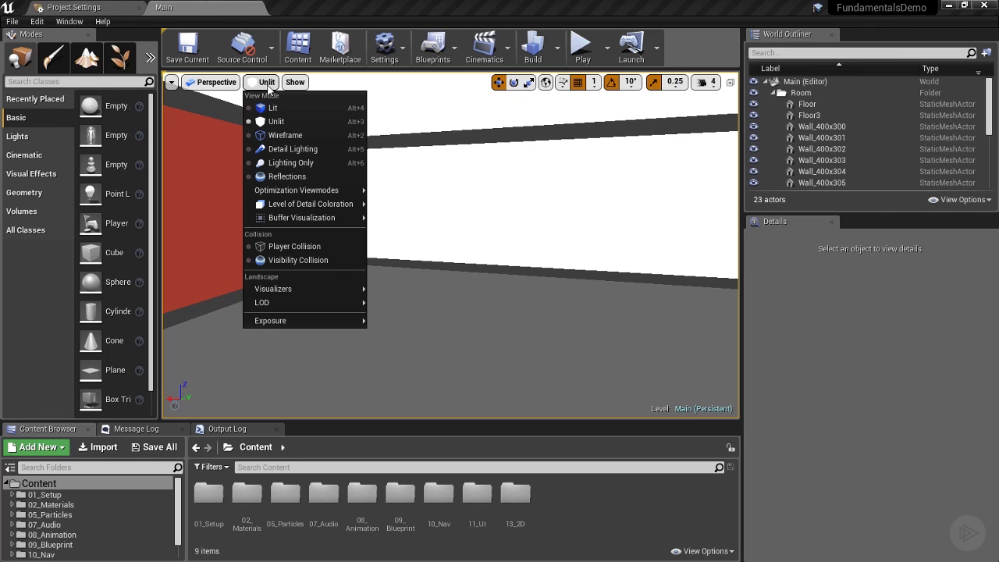
click(273, 108)
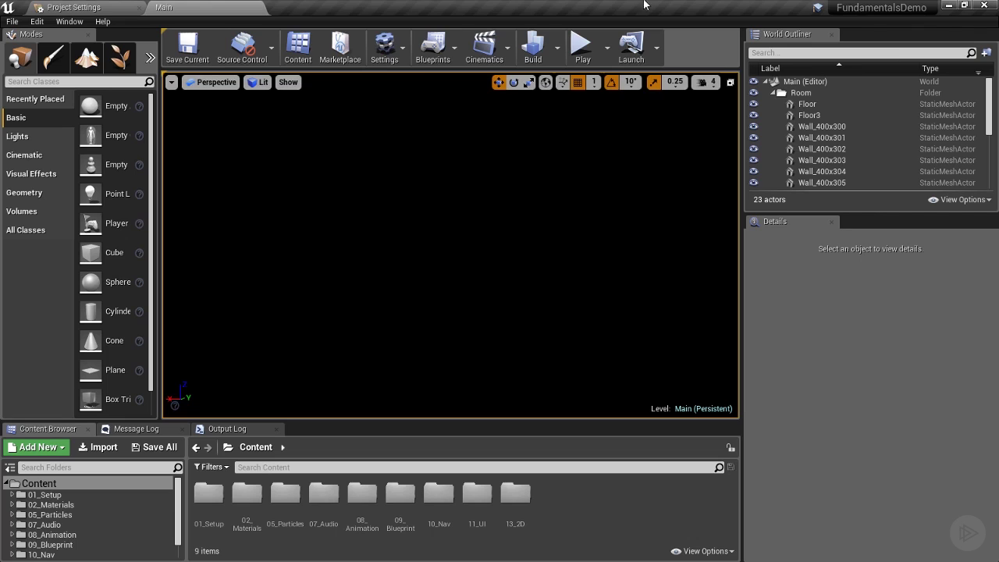
right_drag(500, 242, 327, 242)
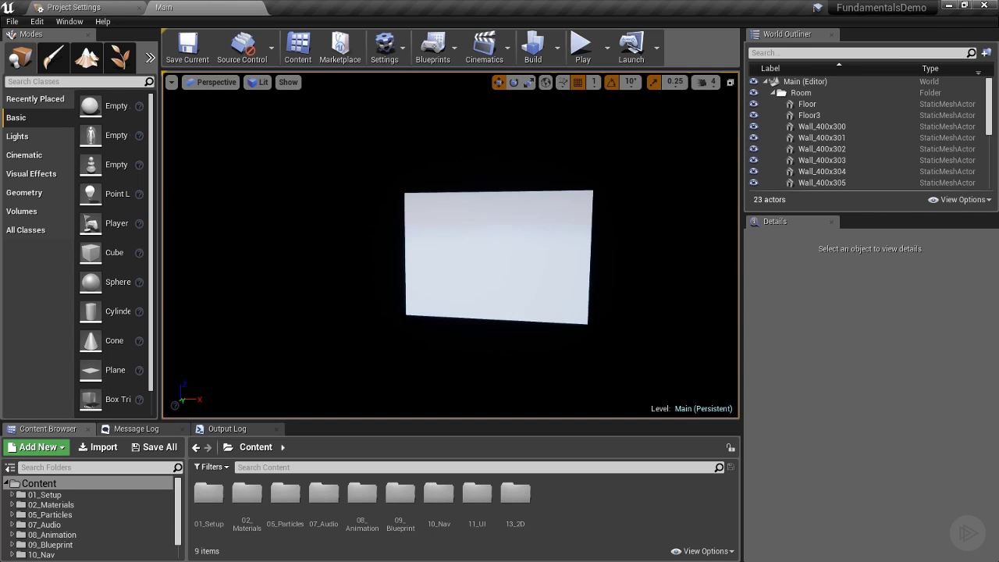
click(263, 82)
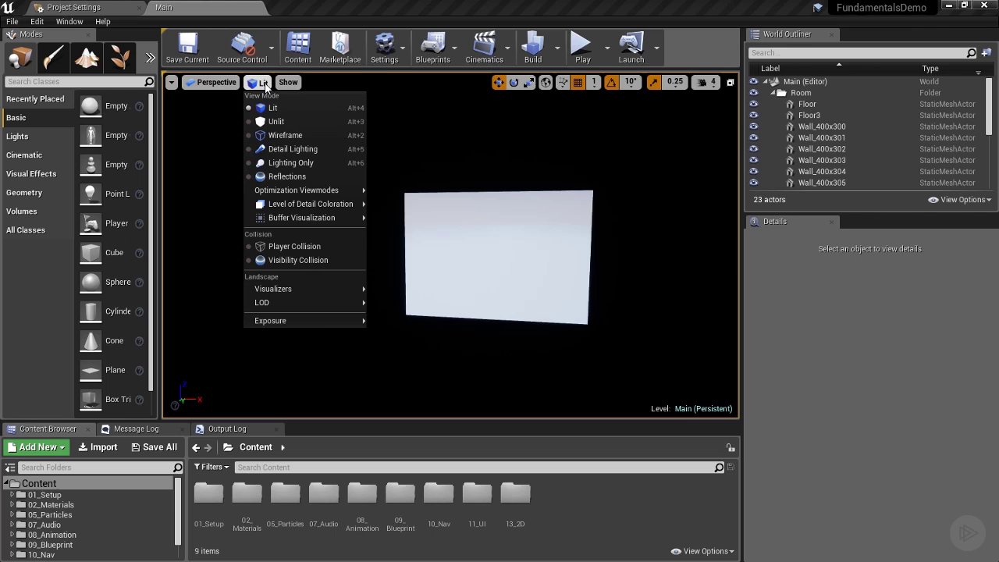
click(285, 116)
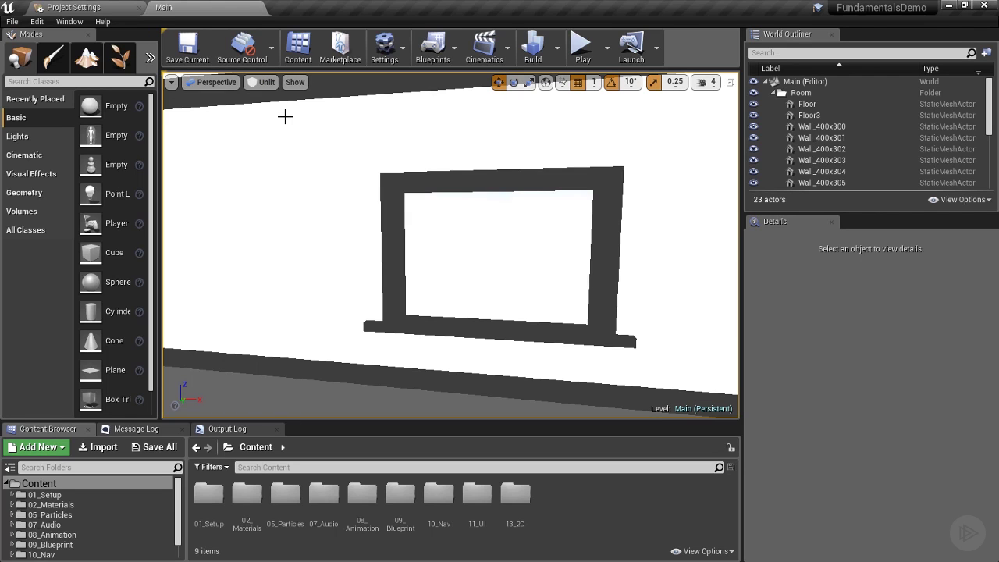
- Open the Main level from the Maps folder inside 01_Setup
mouse_move(285, 116)
right_down()
mouse_move(249, 133)
mouse_move(171, 126)
mouse_move(145, 137)
mouse_move(176, 116)
mouse_move(391, 132)
mouse_move(235, 129)
mouse_move(286, 126)
right_up()
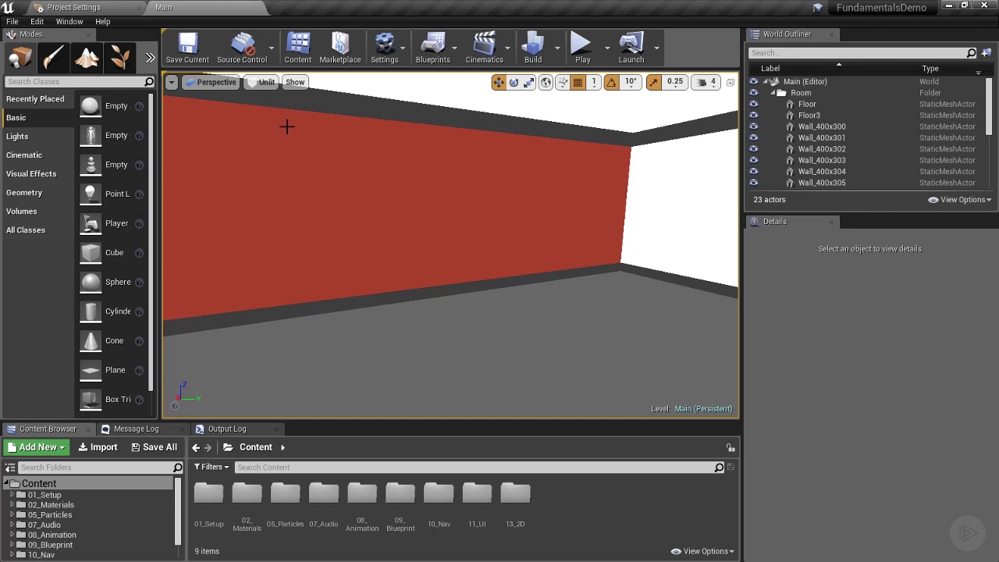
right_drag(287, 127, 203, 128)
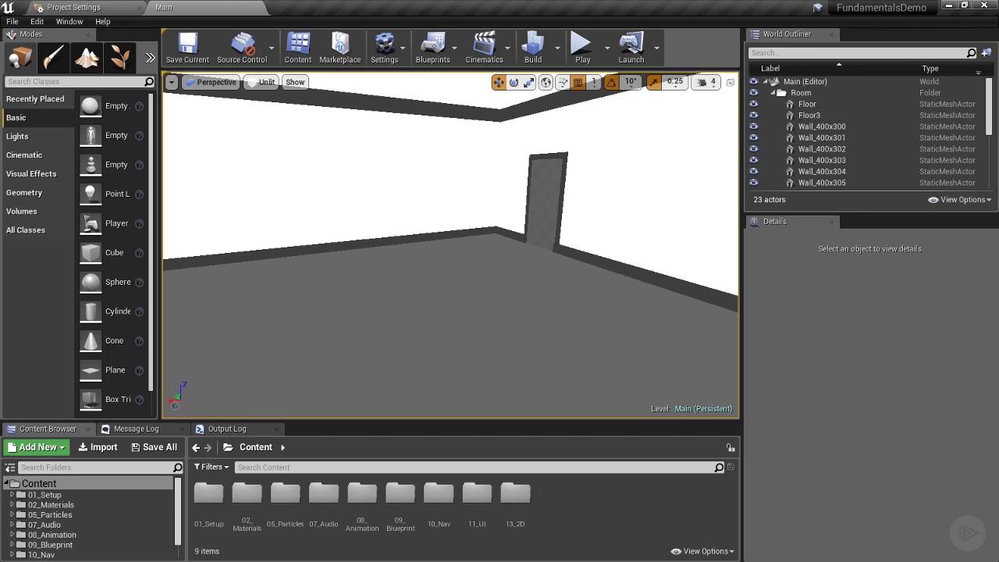
right_drag(426, 211, 456, 209)
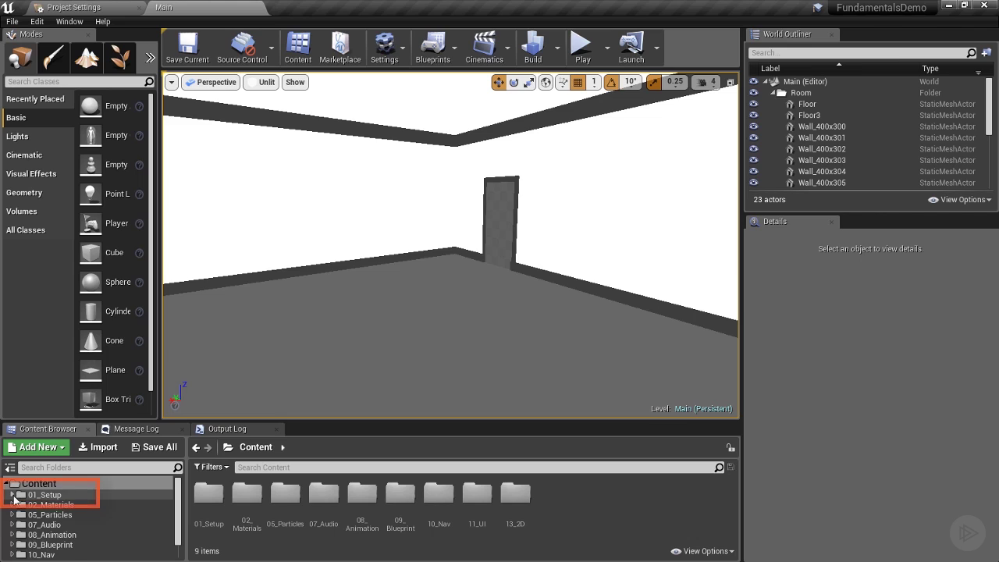
click(13, 497)
click(63, 505)
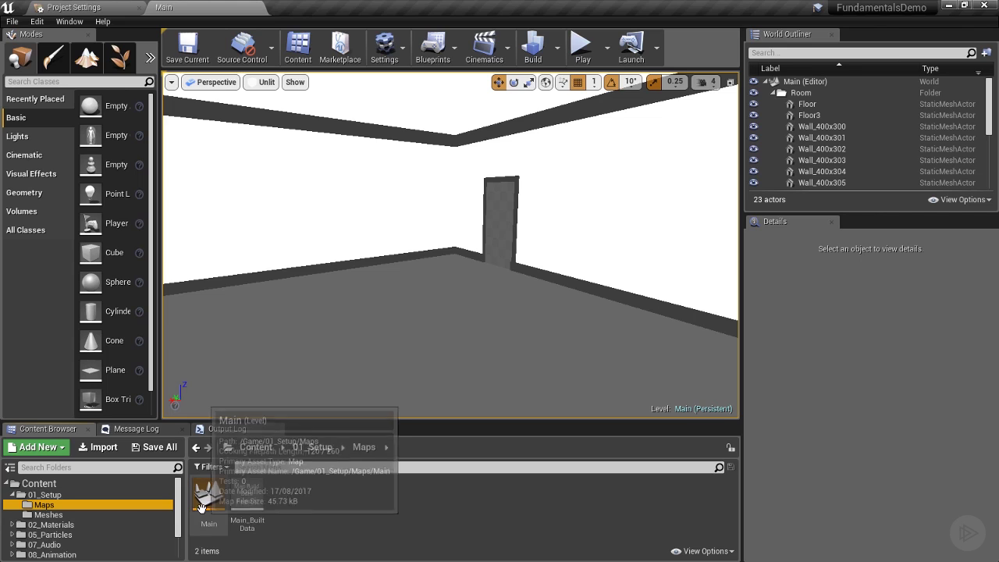
double_click(209, 494)
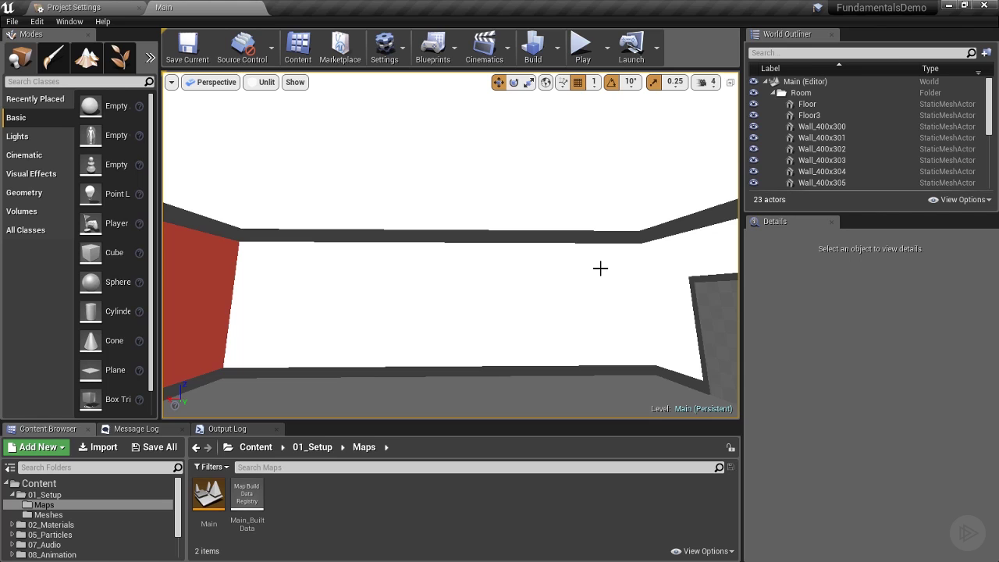
click(601, 268)
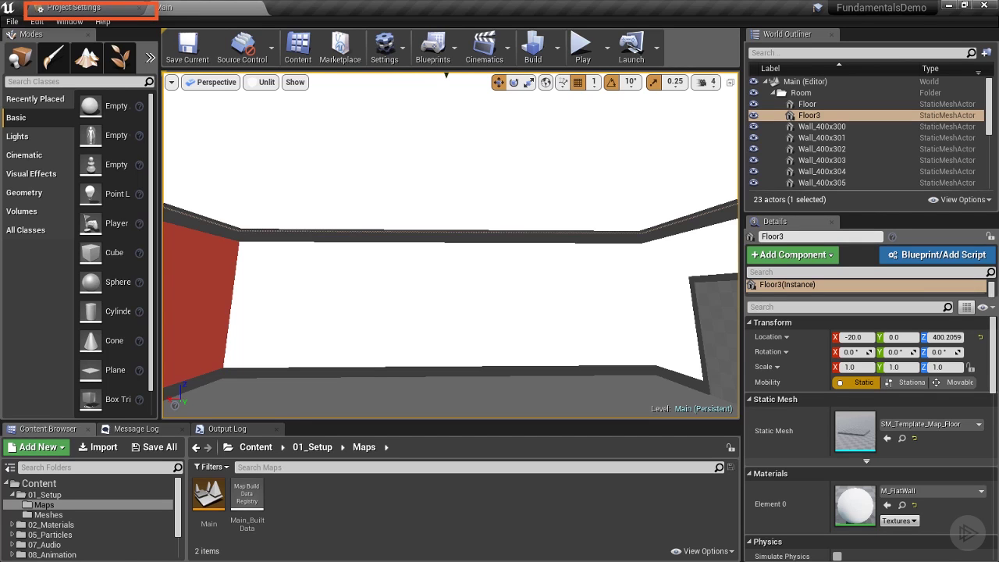
- Review the default modes and maps under Maps & Modes in the project settings, and return to the Main level
click(37, 21)
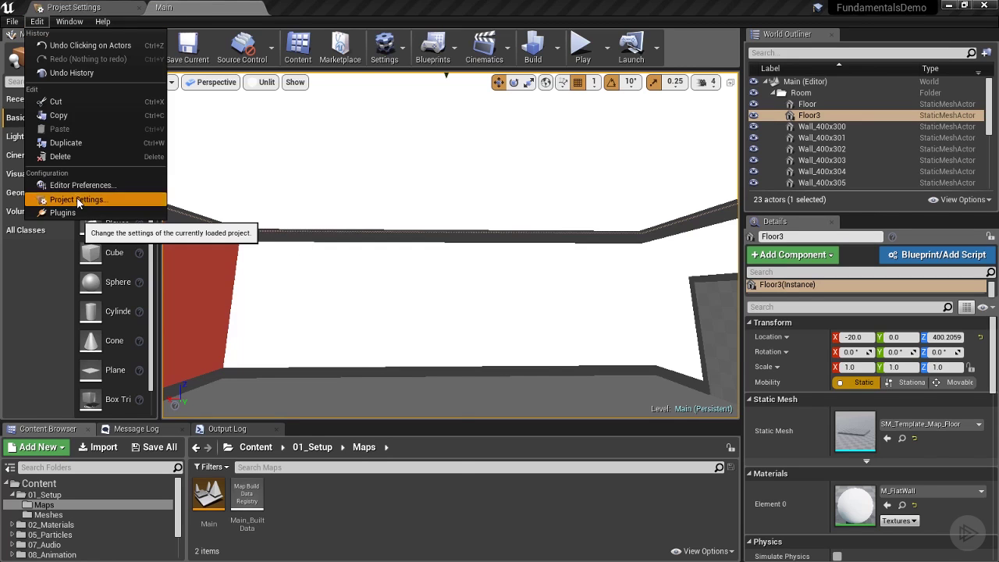
click(78, 201)
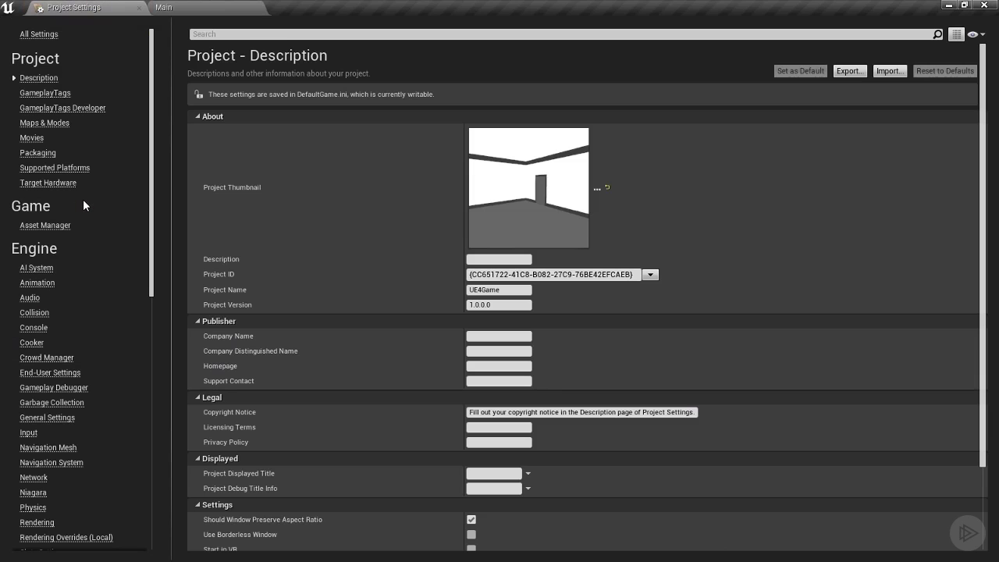
click(62, 125)
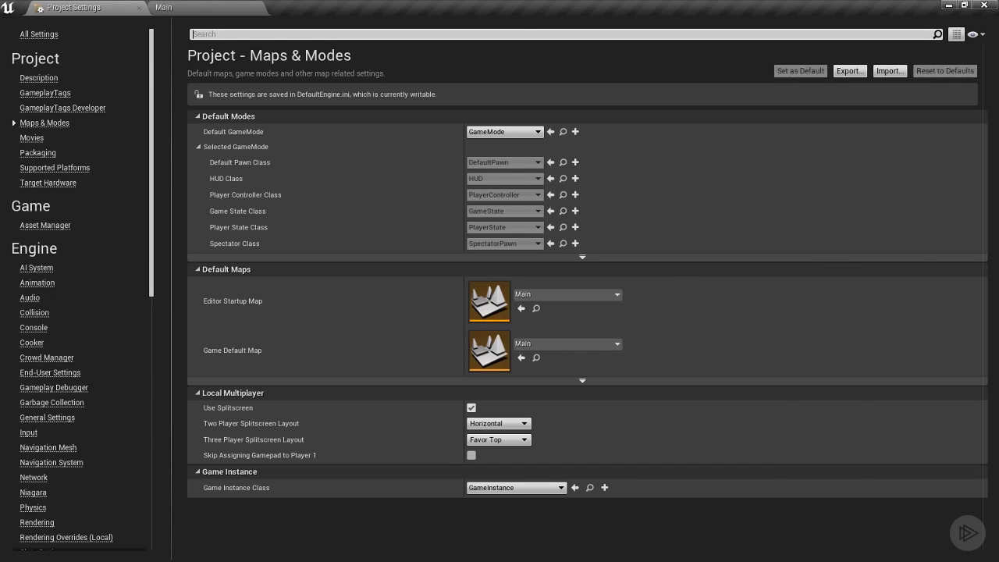
click(164, 8)
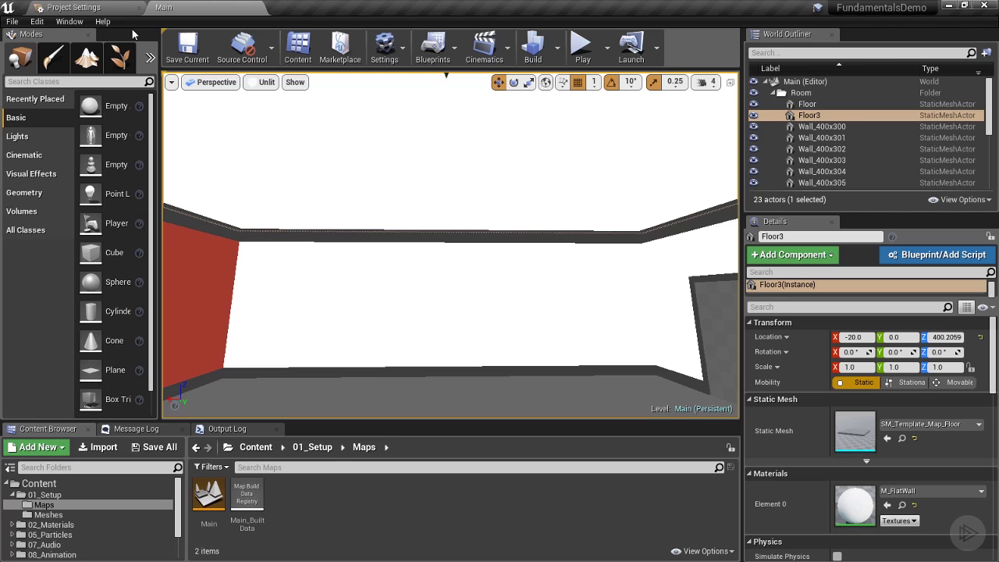
- Place the Table mesh from the 01_Setup Meshes folder on the floor beside the red wall
click(77, 516)
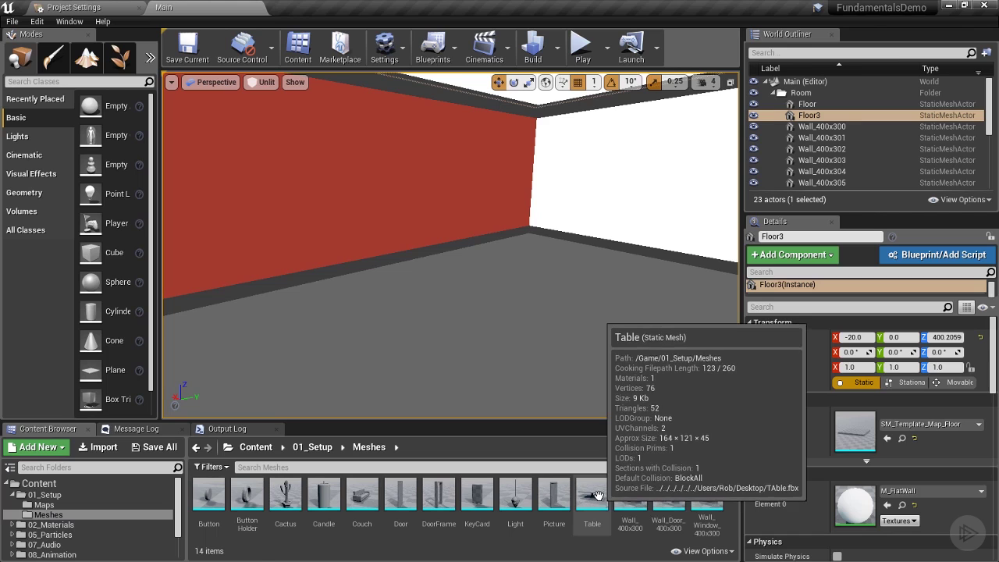
drag(595, 495, 276, 339)
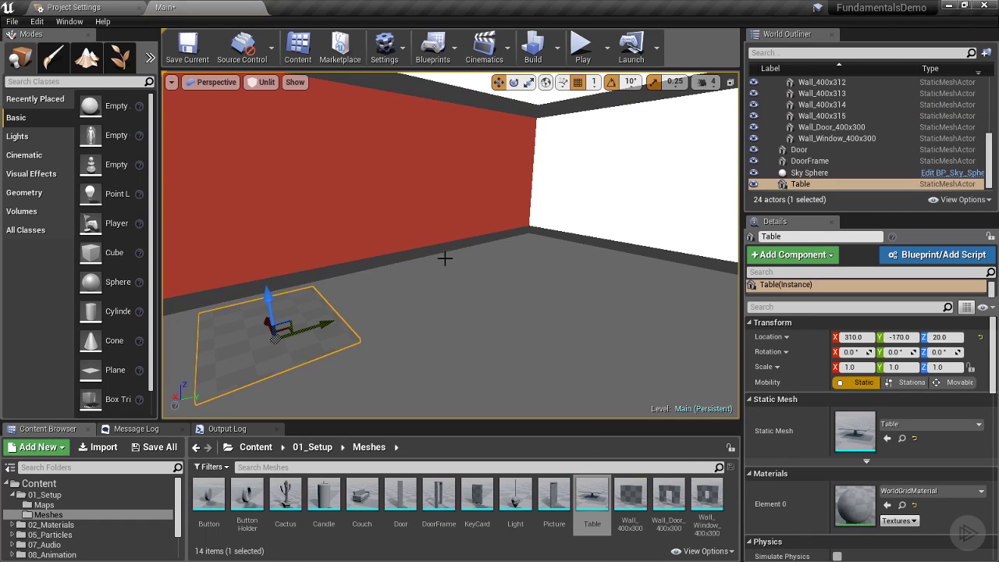
- Examine the placed table from different angles and distances, framing it and orbiting, panning and zooming around it
right_drag(524, 194, 412, 223)
key(f)
key(w)
key(w)
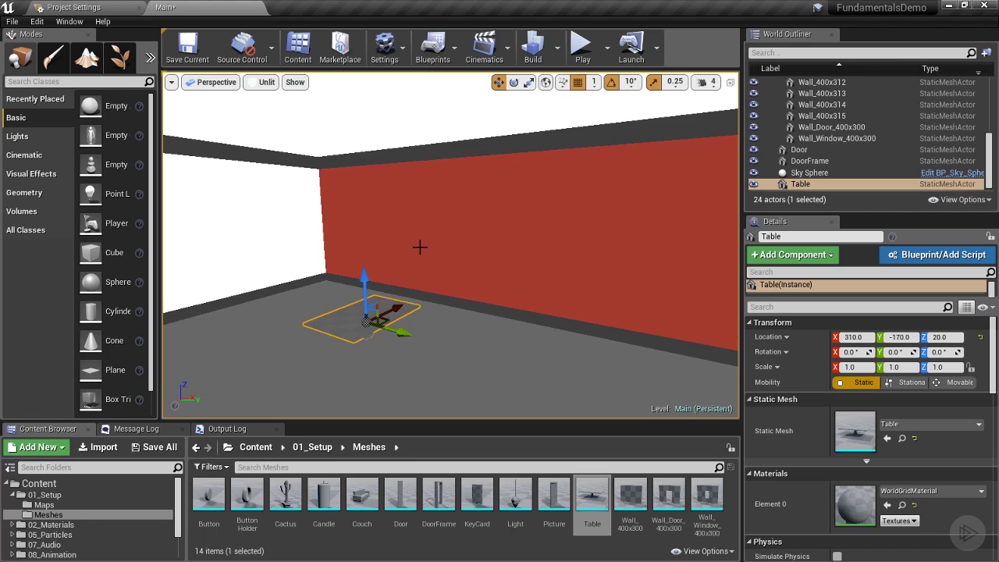
key(f)
alt+drag(436, 268, 703, 281)
middle_drag(436, 309, 383, 294)
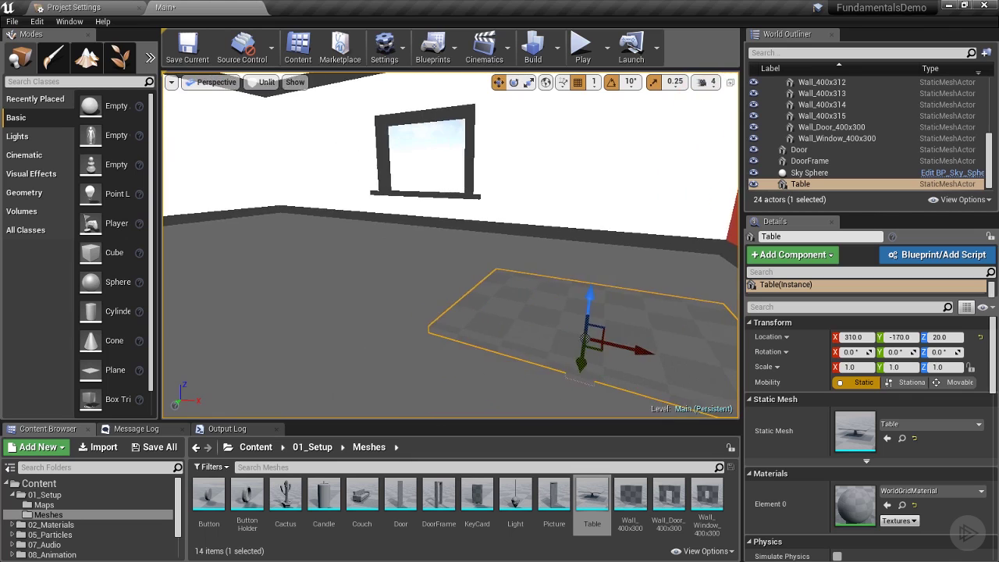
scroll(383, 295, down, 6)
scroll(384, 297, up, 8)
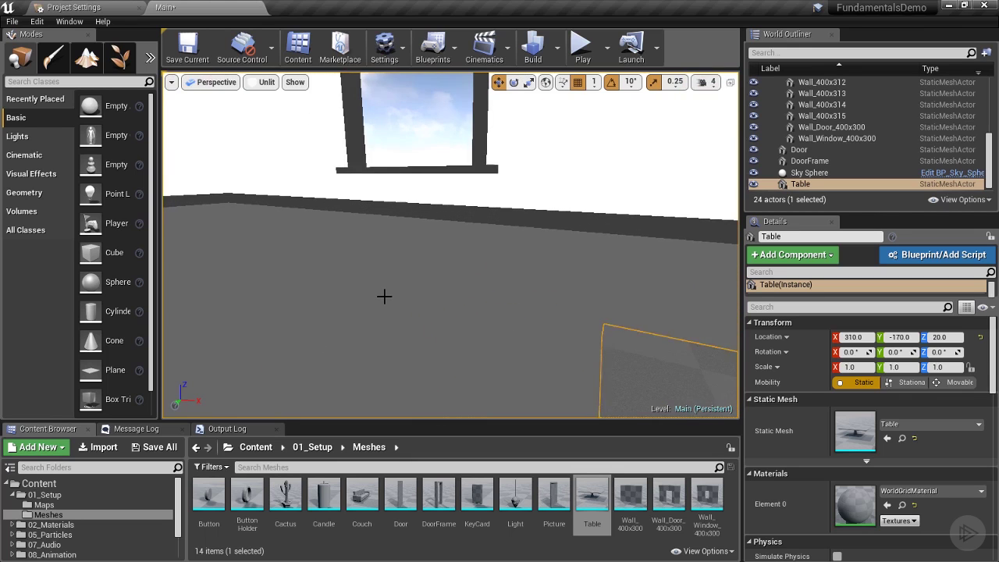
scroll(384, 296, down, 8)
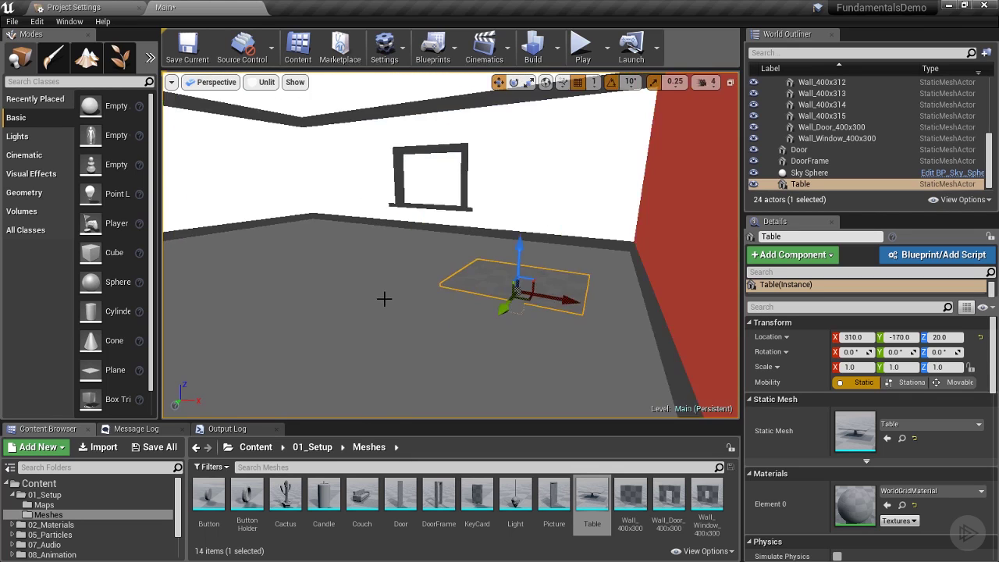
scroll(384, 297, up, 8)
key(f)
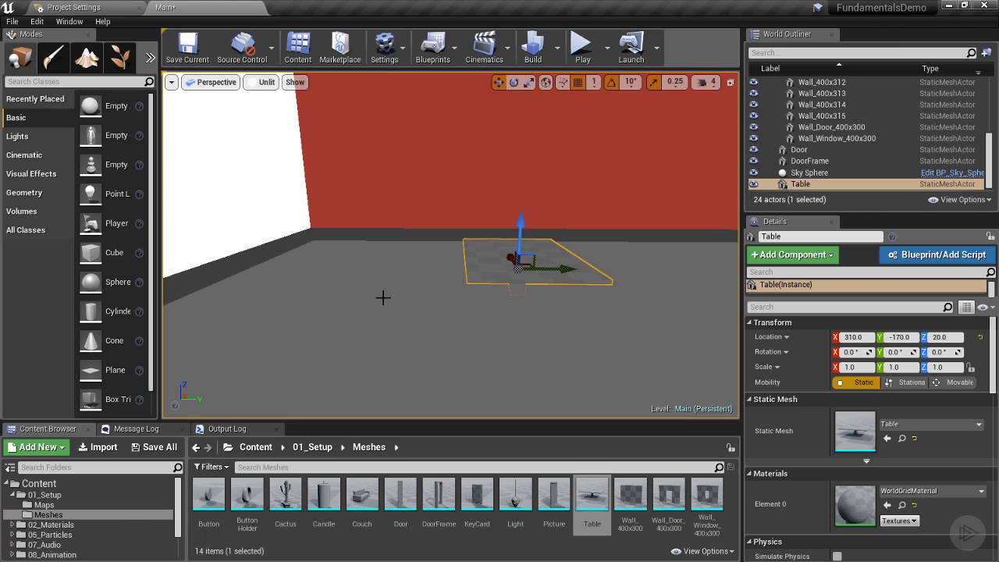
- Raise and shift the table along single and paired axes to about X 296, Y -194, Z 112
right_drag(666, 316, 547, 277)
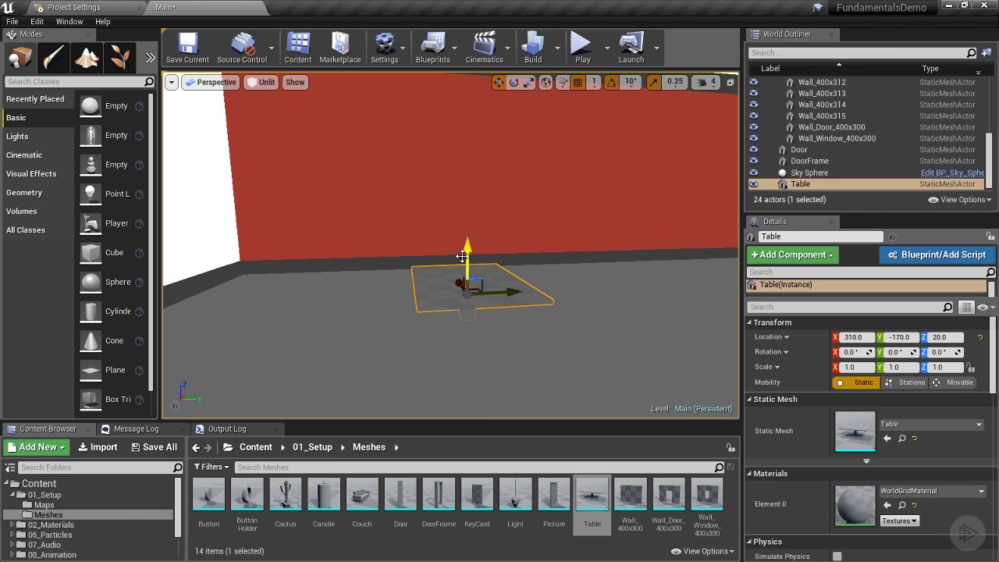
drag(469, 250, 467, 206)
mouse_move(495, 252)
mouse_down()
mouse_move(537, 252)
mouse_move(536, 270)
mouse_move(487, 249)
mouse_up()
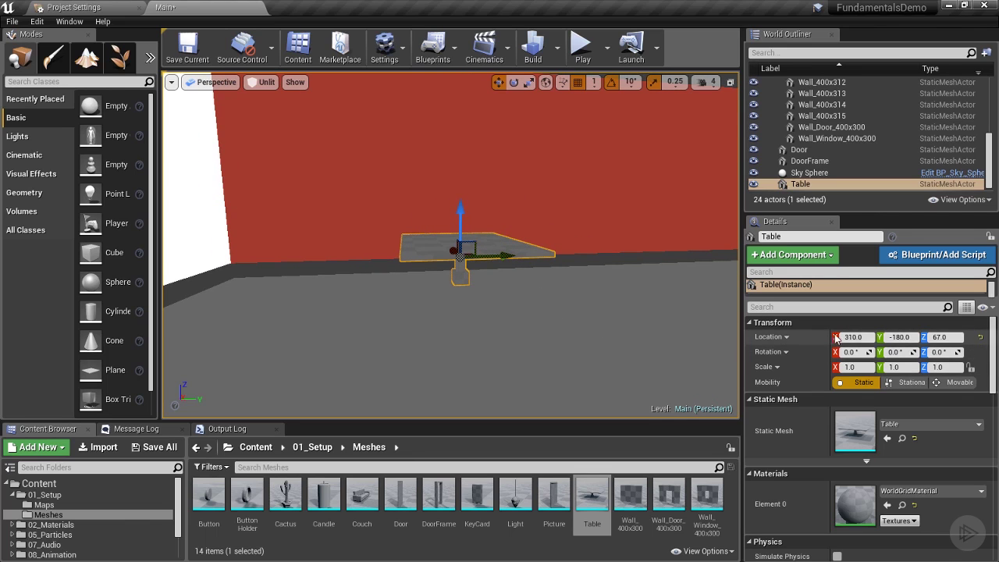
mouse_move(462, 210)
mouse_down()
mouse_move(461, 168)
mouse_move(467, 195)
mouse_up()
mouse_move(496, 234)
mouse_down()
mouse_move(576, 239)
mouse_move(480, 244)
mouse_up()
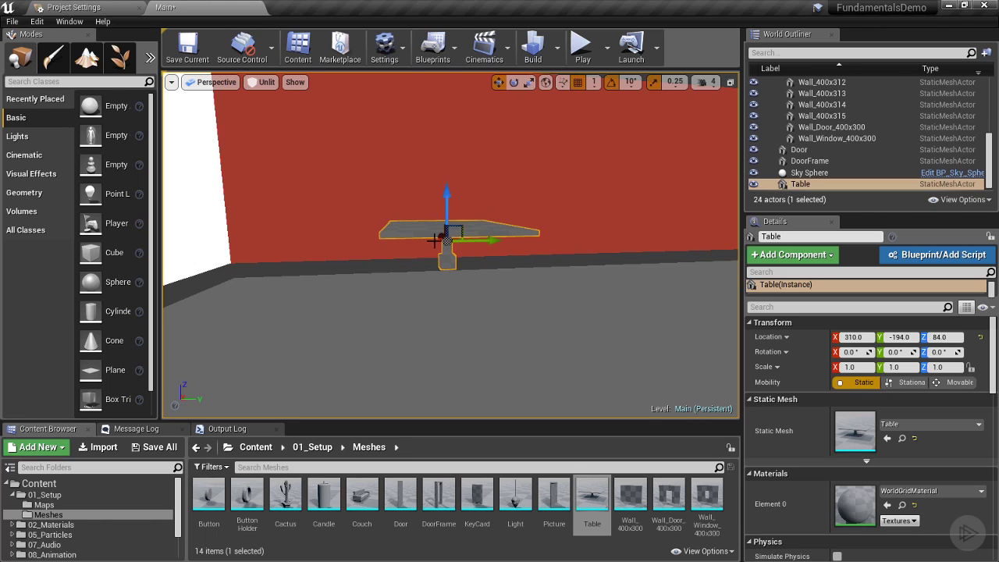
mouse_move(439, 239)
mouse_down()
mouse_move(436, 228)
mouse_move(439, 252)
mouse_up()
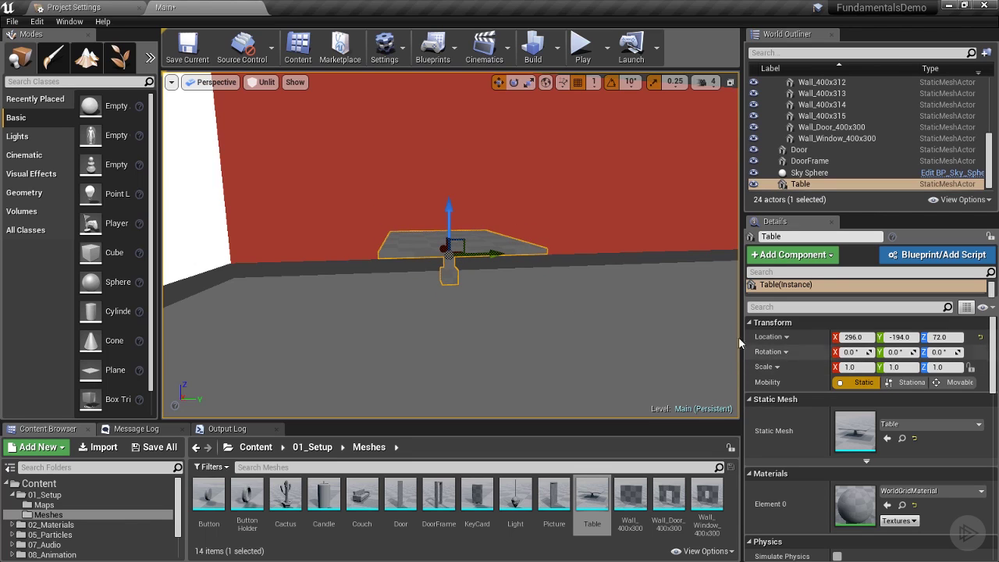
drag(449, 207, 450, 171)
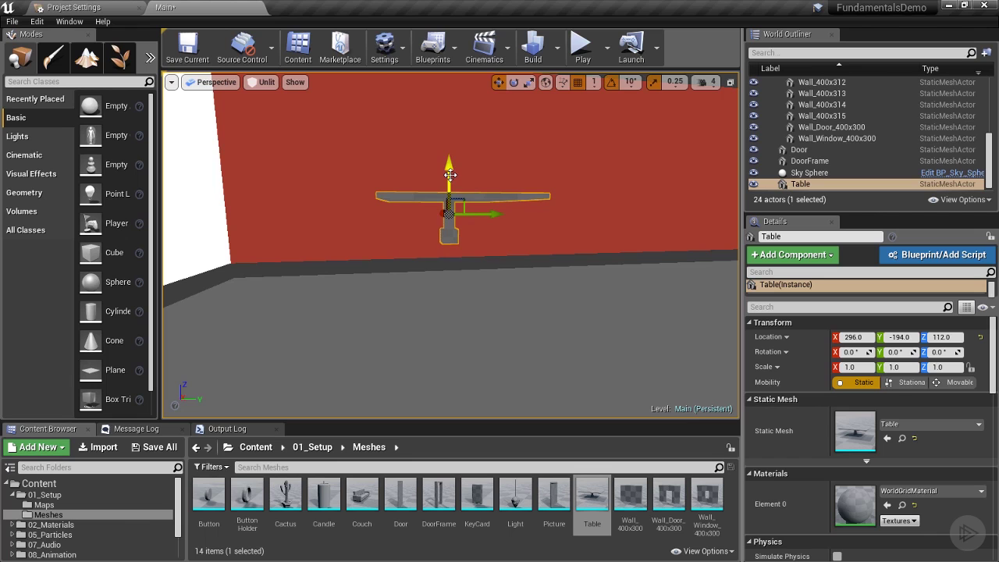
- Snap the table down onto the floor and move it toward the room's corner, to about X 281, Y -269
key(End)
mouse_move(657, 265)
right_down()
mouse_move(547, 261)
mouse_move(662, 266)
right_up()
key(f)
alt+drag(635, 266, 614, 245)
scroll(614, 246, down, 5)
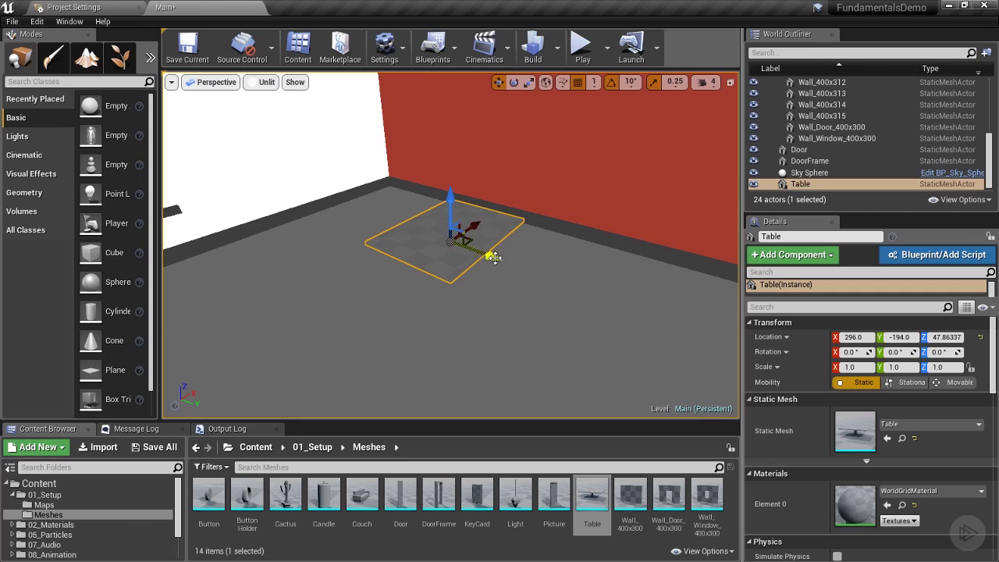
drag(494, 258, 438, 241)
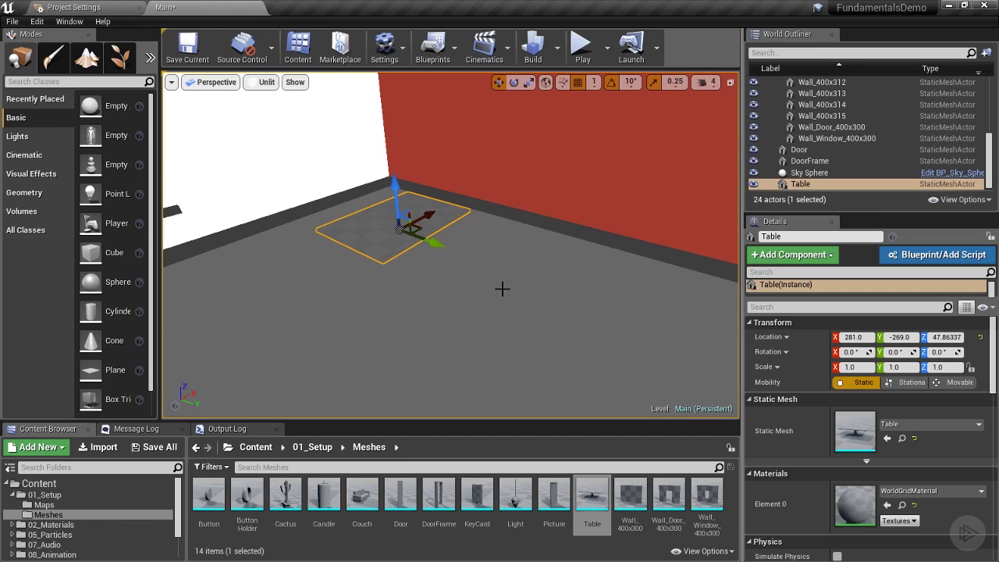
alt+drag(503, 289, 439, 267)
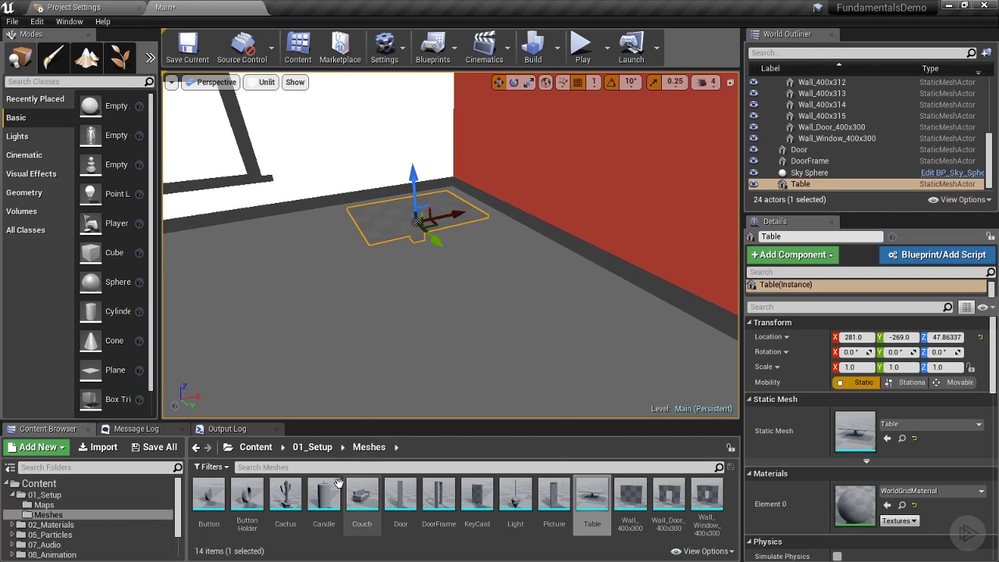
- Place the Candle mesh on the tabletop at about X 216, Y -226, Z 65, and inspect it from several angles
drag(334, 488, 315, 318)
key(f)
scroll(315, 320, down, 5)
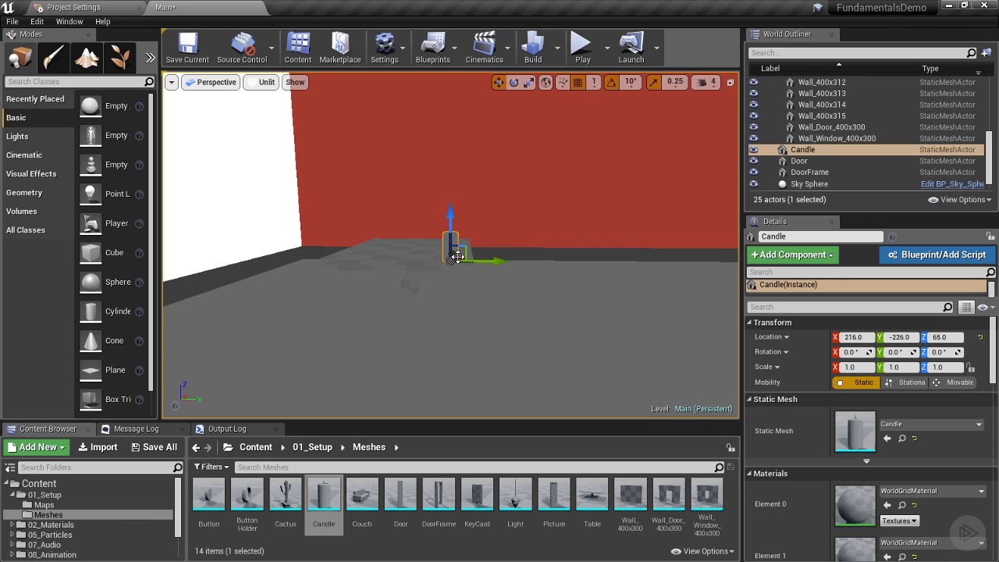
key(f)
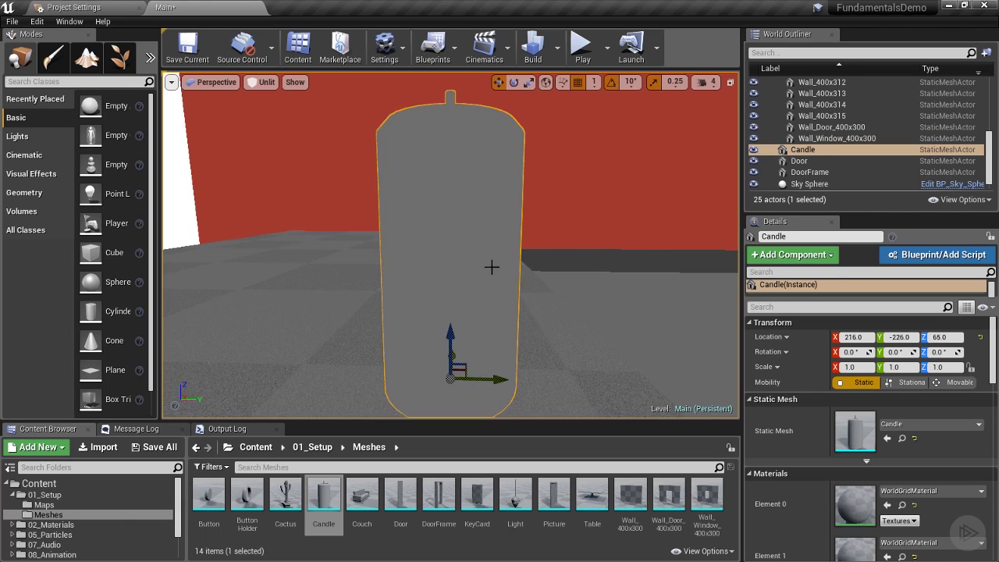
alt+drag(591, 305, 531, 305)
scroll(591, 312, down, 6)
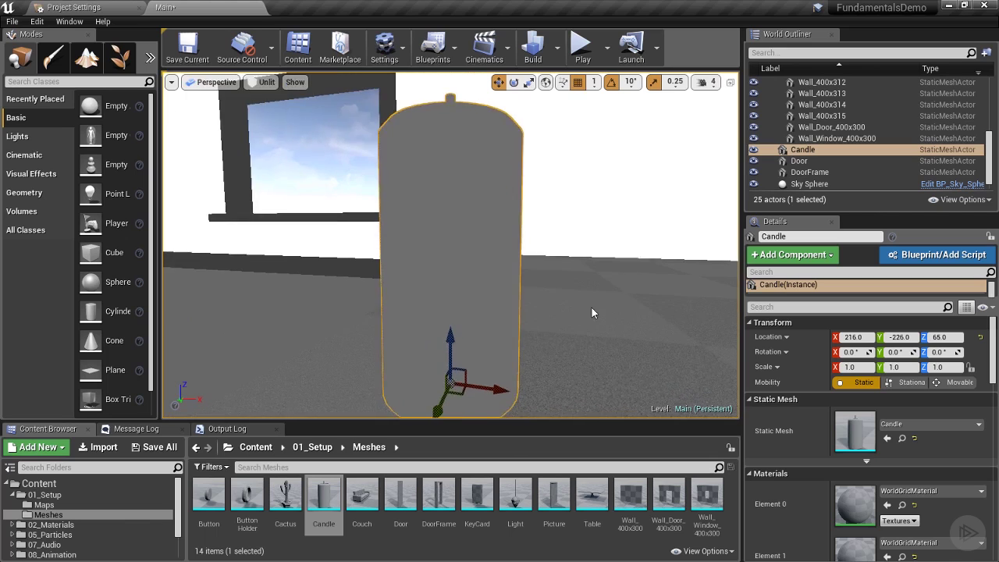
alt+drag(517, 252, 452, 271)
- Place the Cactus mesh on the table near the red wall, at about X 349, Y -287, Z 65
drag(286, 496, 687, 348)
key(f)
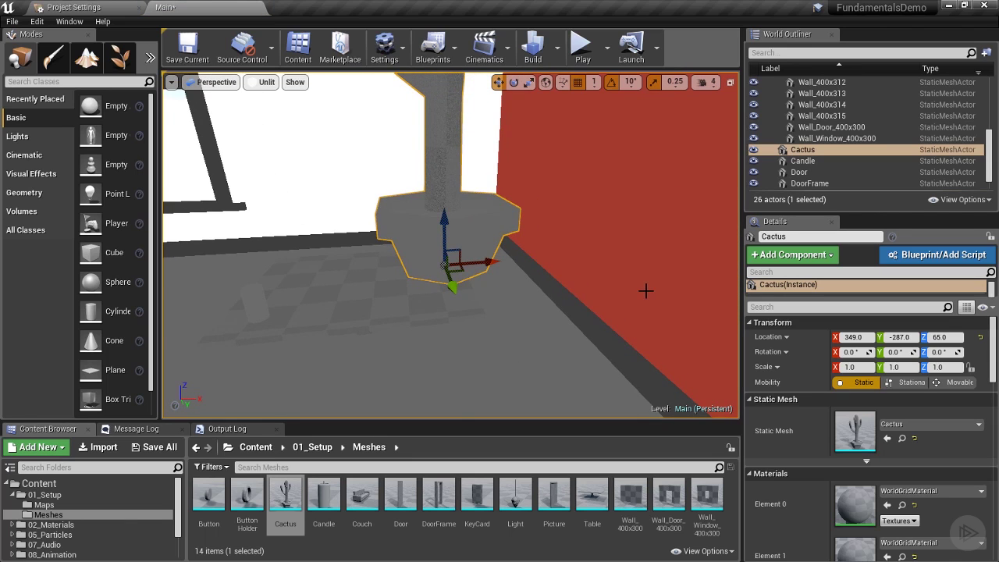
alt+drag(645, 291, 734, 336)
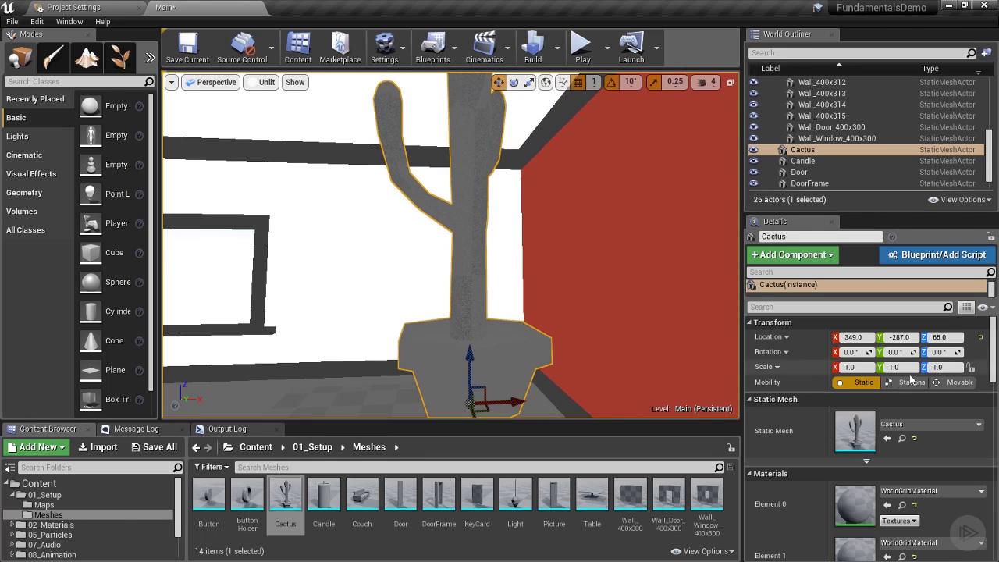
- Scale the cactus to 0.25 on all three axes and move it across the tabletop to about X 327, Y -273
click(865, 368)
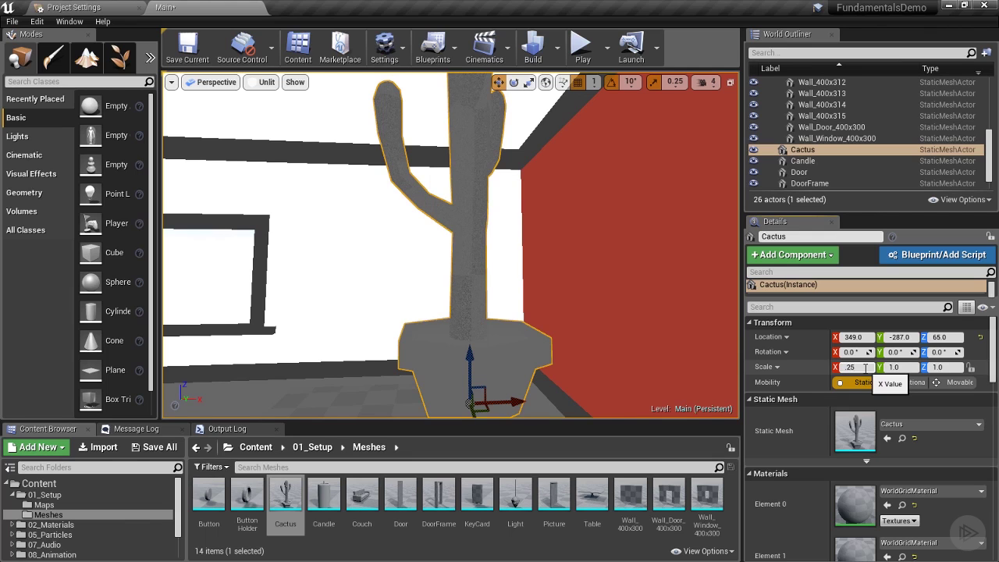
key(Tab)
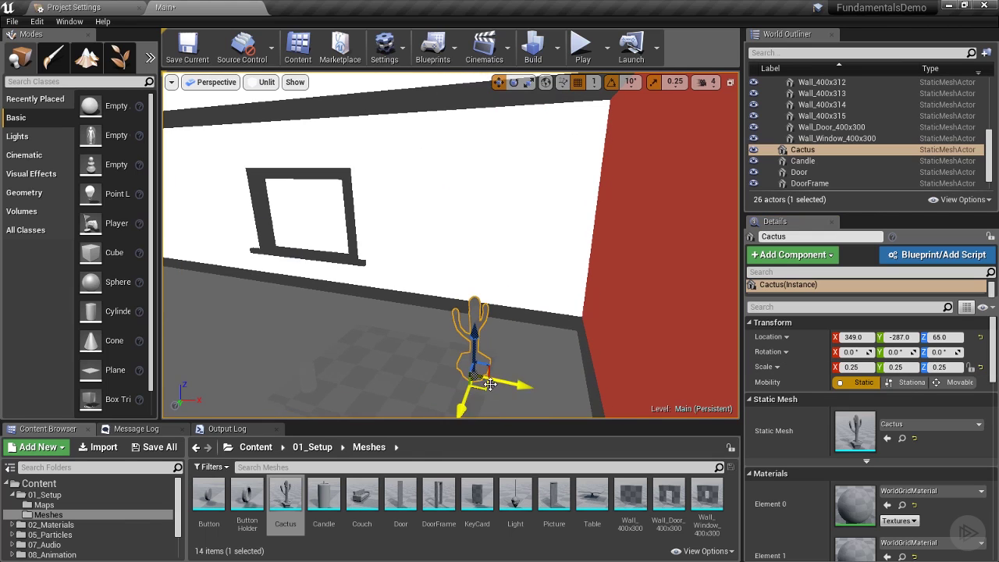
drag(489, 384, 413, 393)
right_drag(434, 374, 336, 371)
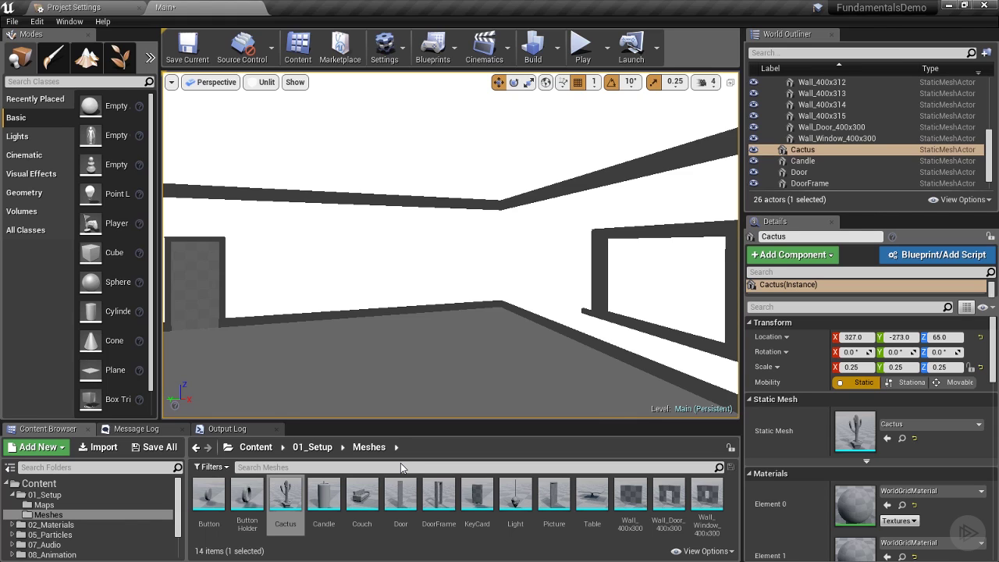
key(f)
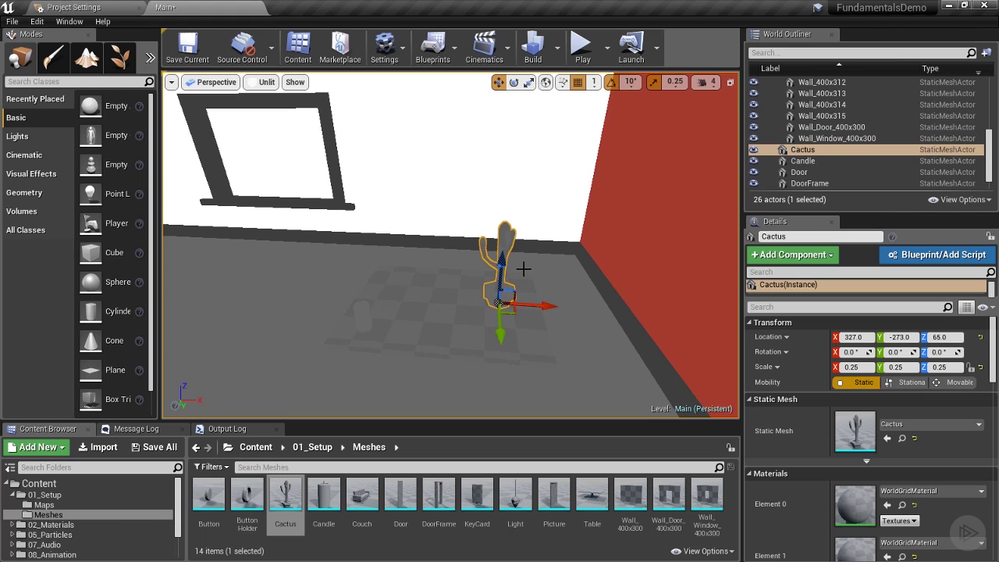
- Rotate the cactus around its different axes, leaving it upright and turned 140° about Z
key(e)
key(r)
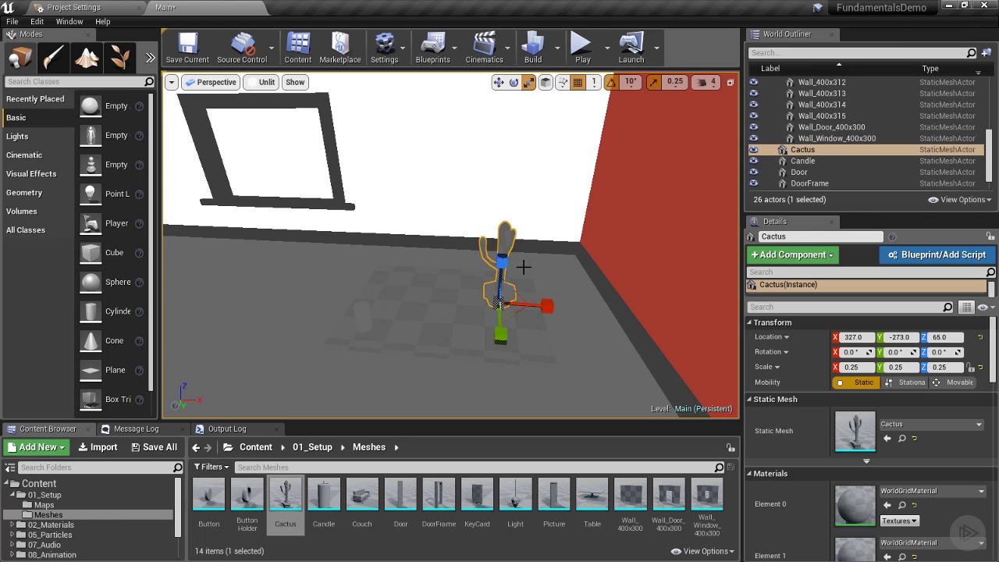
key(e)
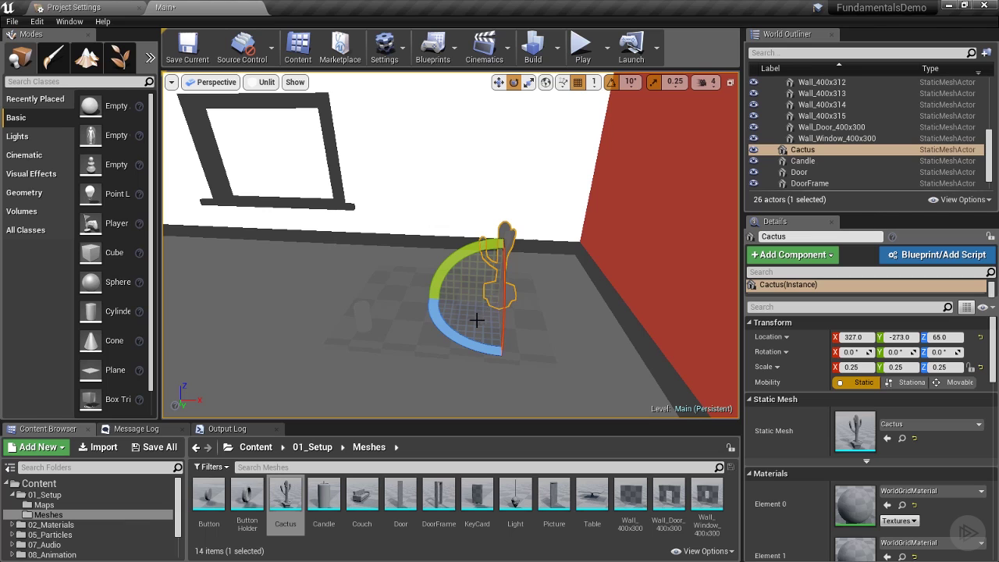
drag(476, 319, 455, 338)
drag(504, 270, 505, 309)
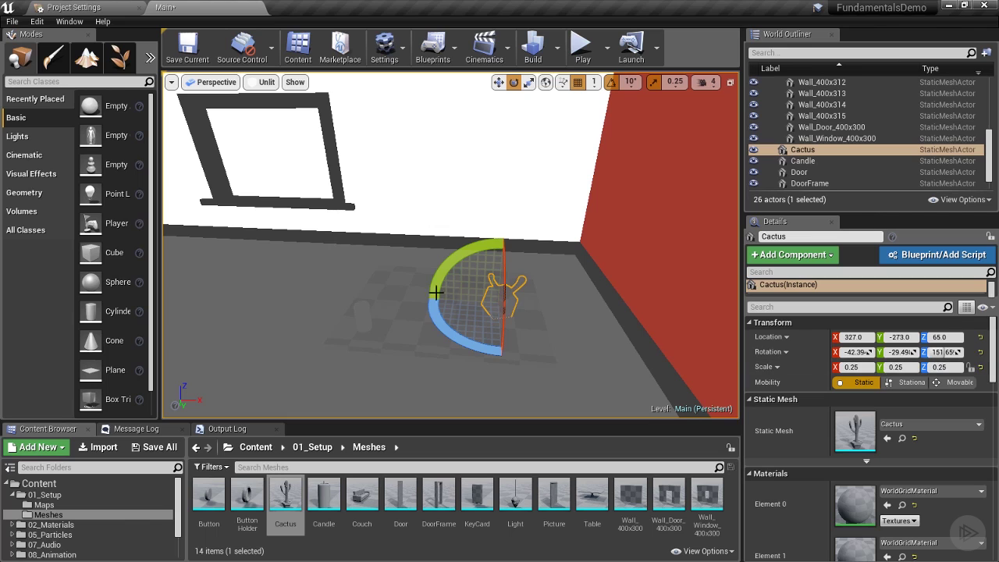
drag(506, 271, 506, 234)
- Try enlarging the cactus unevenly to a scale of about 2.75, 1.0, 1.5, and undo the scale changes
key(r)
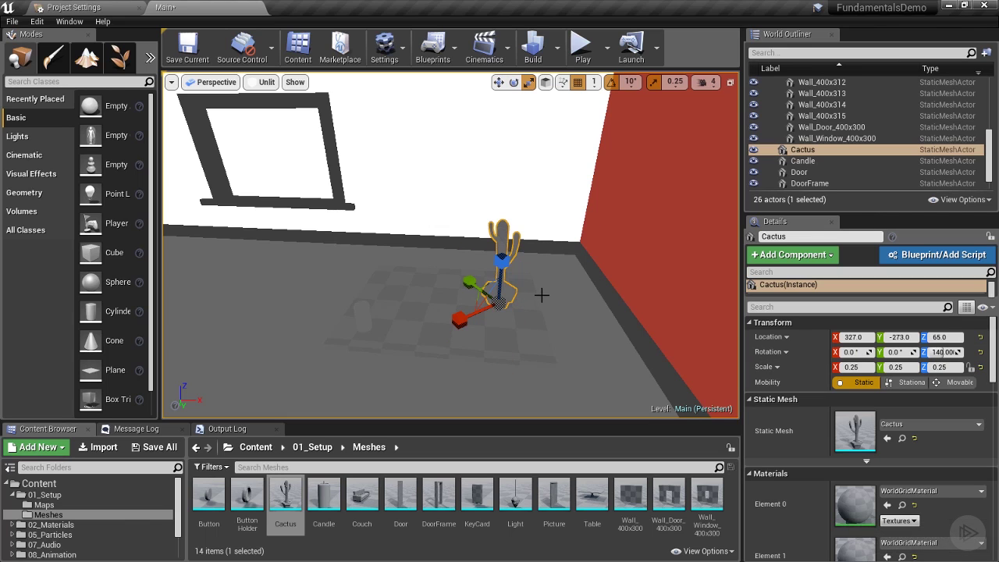
drag(500, 305, 502, 254)
drag(459, 318, 428, 336)
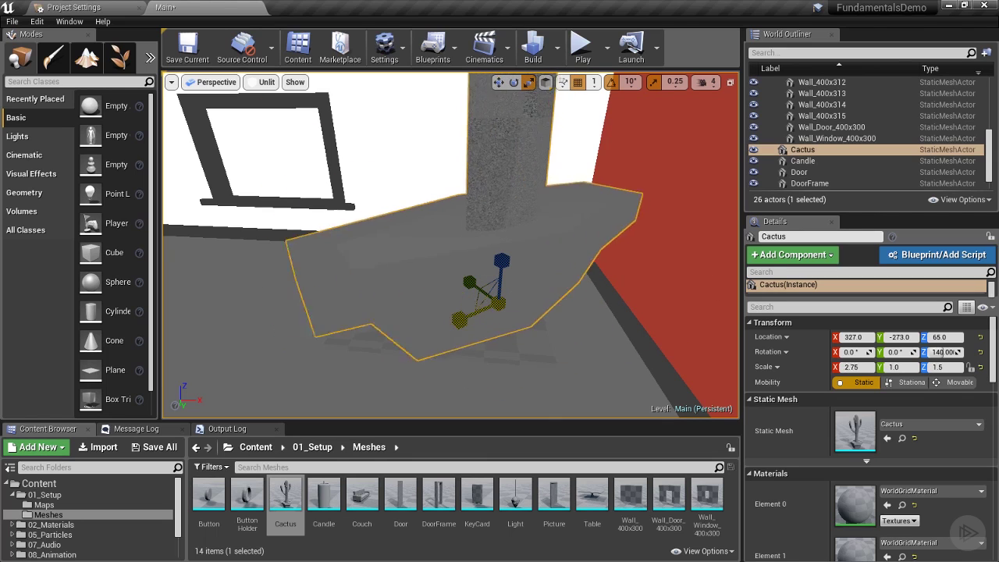
key(ctrl+z)
key(ctrl+z)
key(ctrl+z)
key(ctrl+z)
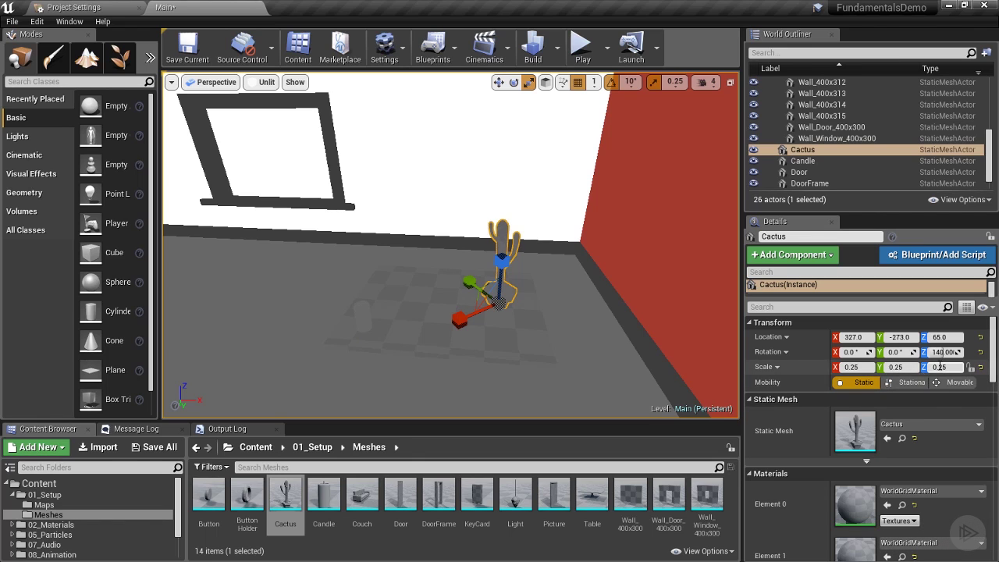
right_drag(558, 305, 544, 292)
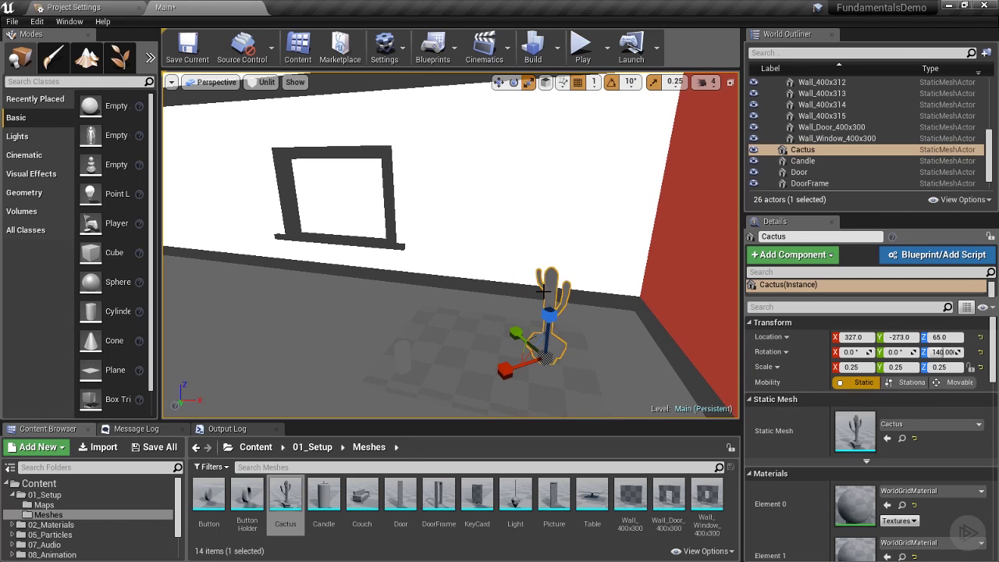